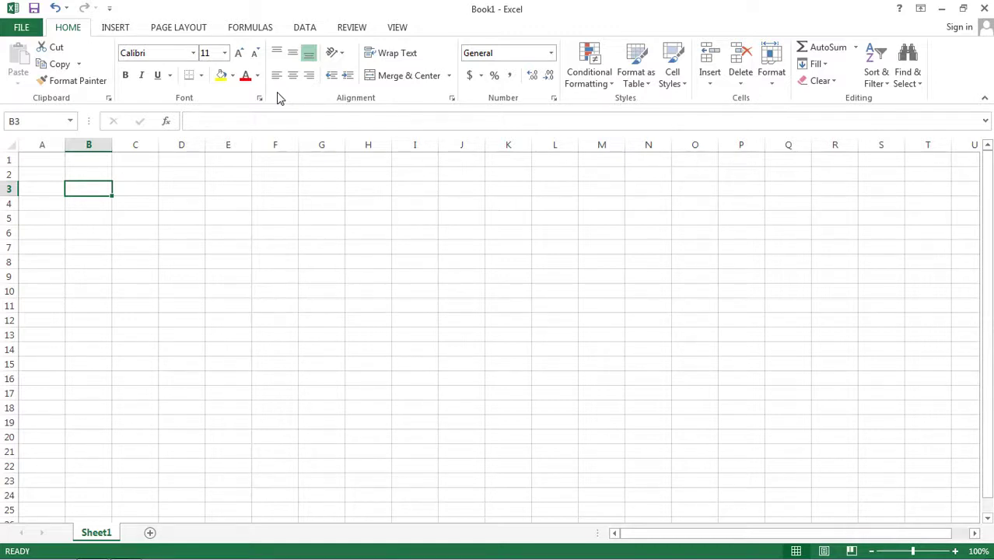
{"action": "left_click", "coordinate": [115, 28]}
{"action": "scroll", "coordinate": [89, 34], "scroll_direction": "down", "scroll_amount": 1}
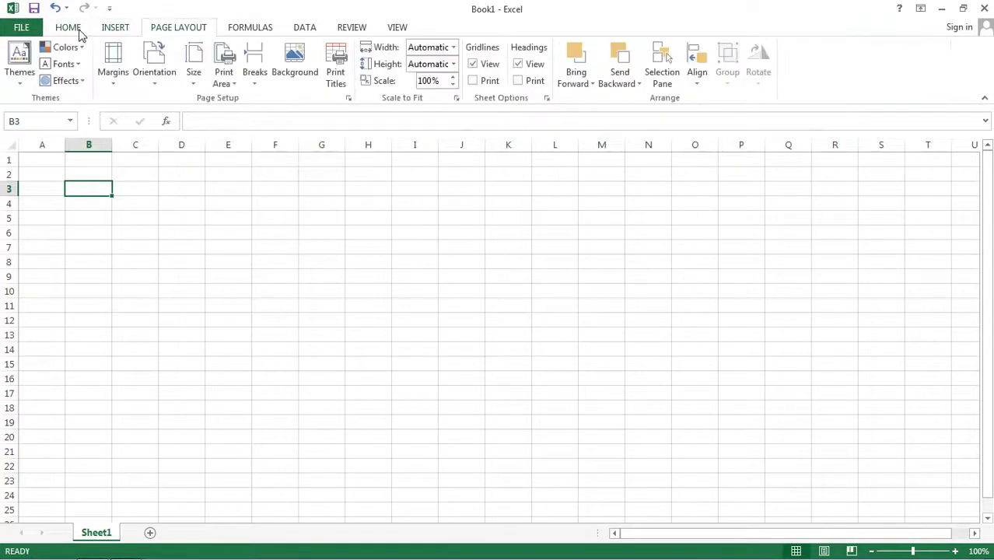
{"action": "left_click", "coordinate": [80, 34]}
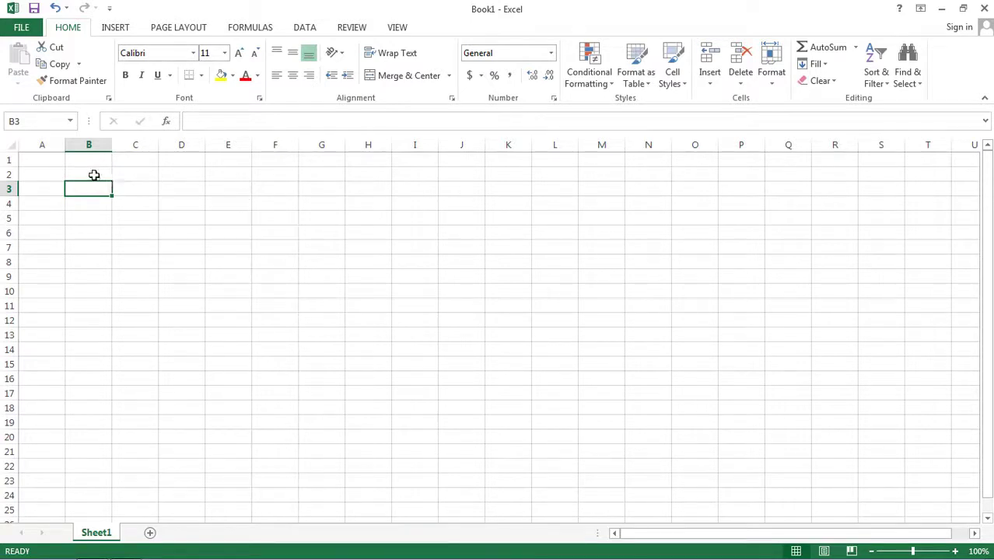
{"action": "left_click_drag", "start_coordinate": [93, 175], "coordinate": [413, 333]}
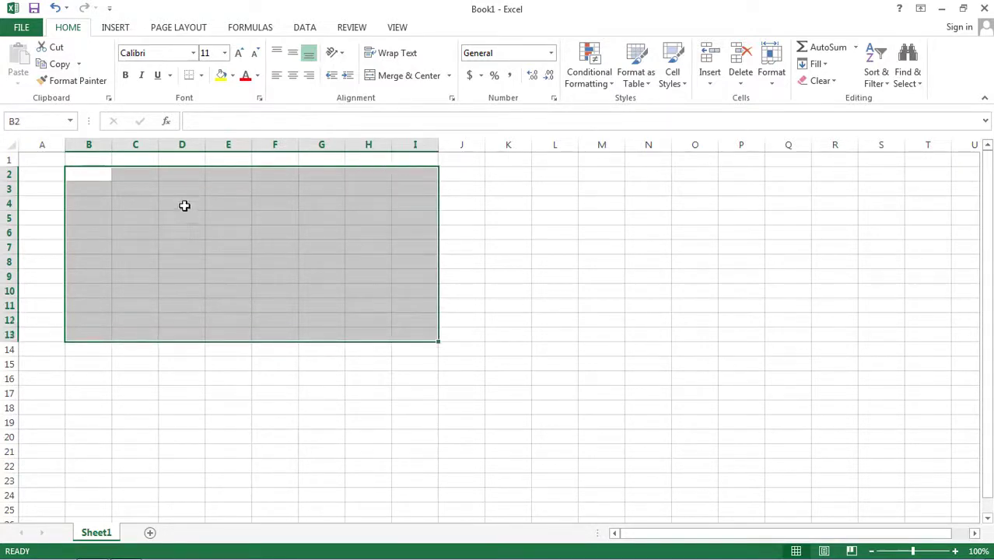
{"action": "left_click", "coordinate": [185, 206]}
Step: Enter three sample first names in cells B2, B3 and B4, one per cell
{"action": "left_click", "coordinate": [90, 174]}
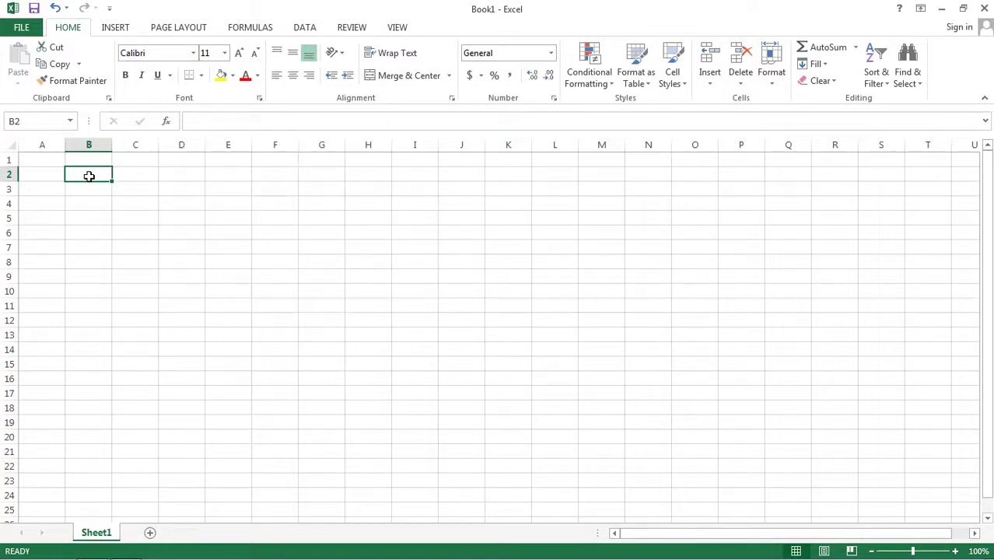
{"action": "type", "text": "RAM"}
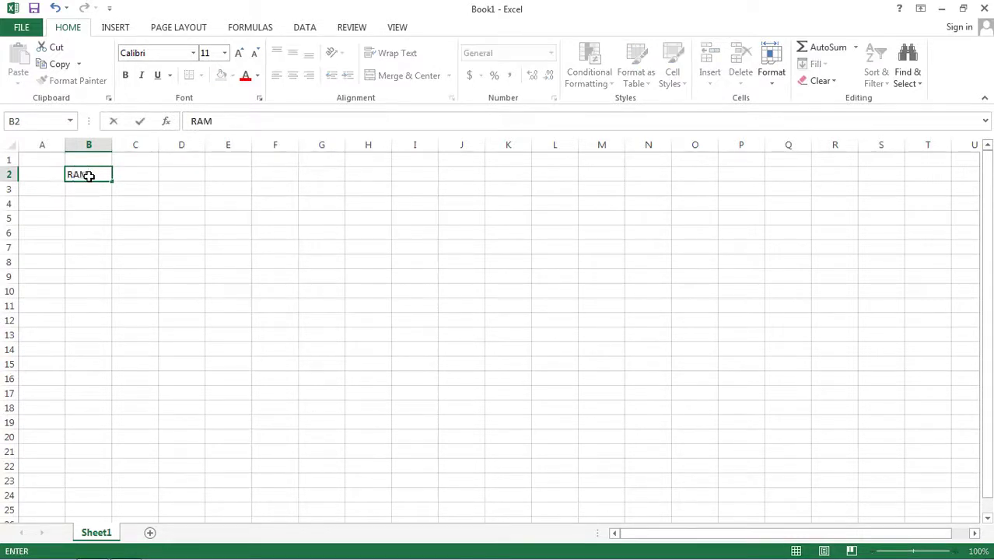
{"action": "key", "text": "Return"}
{"action": "type", "text": "RAJ"}
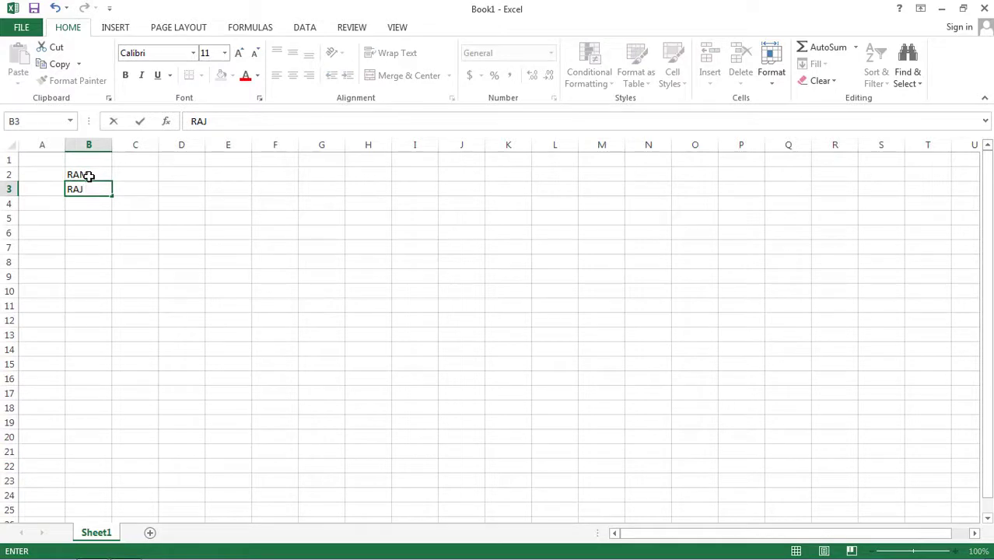
{"action": "key", "text": "Return"}
{"action": "type", "text": "KRISHNA"}
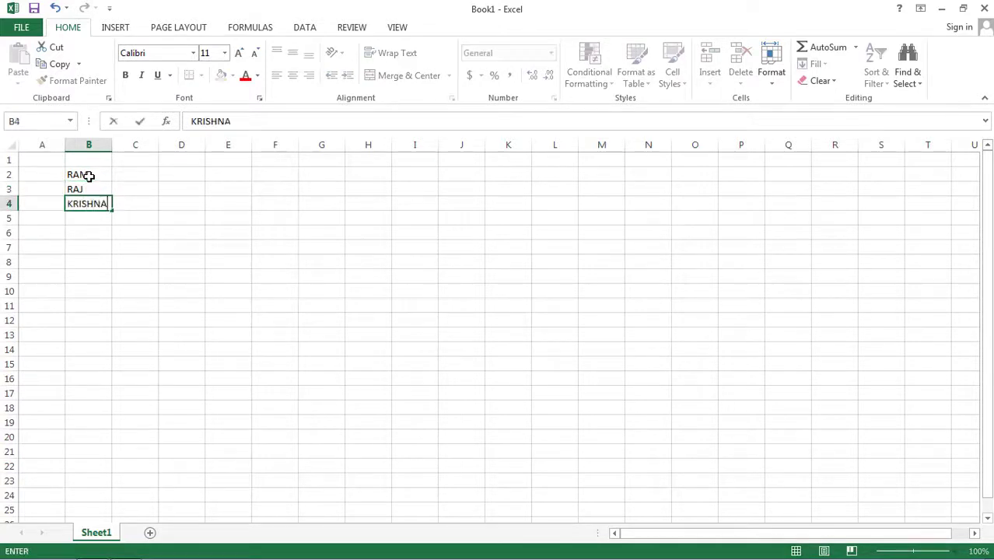
{"action": "key", "text": "Return"}
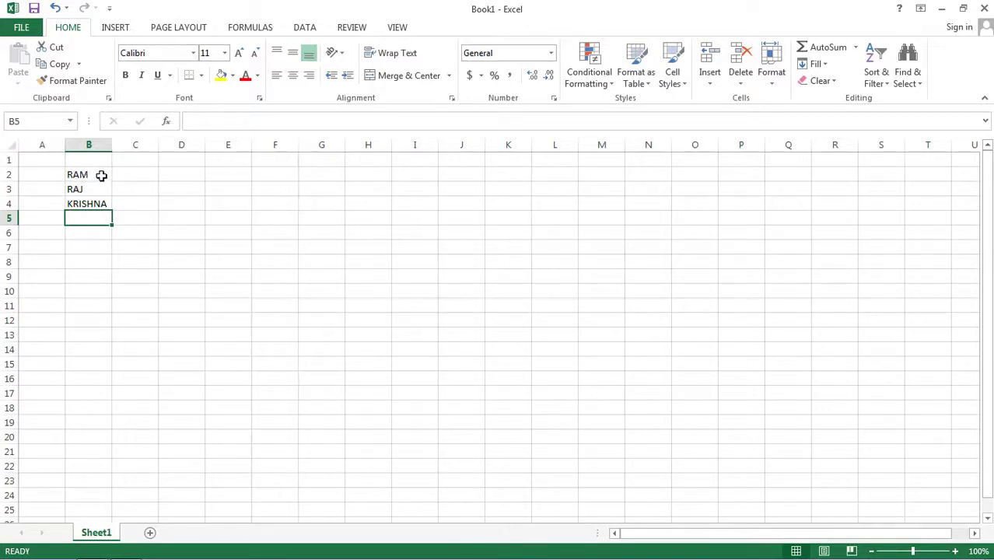
Step: Move the three names from B2:B4 to I8:I10 and back to B4:B6, and fill their pattern down to B18
{"action": "left_click_drag", "start_coordinate": [102, 176], "coordinate": [104, 204]}
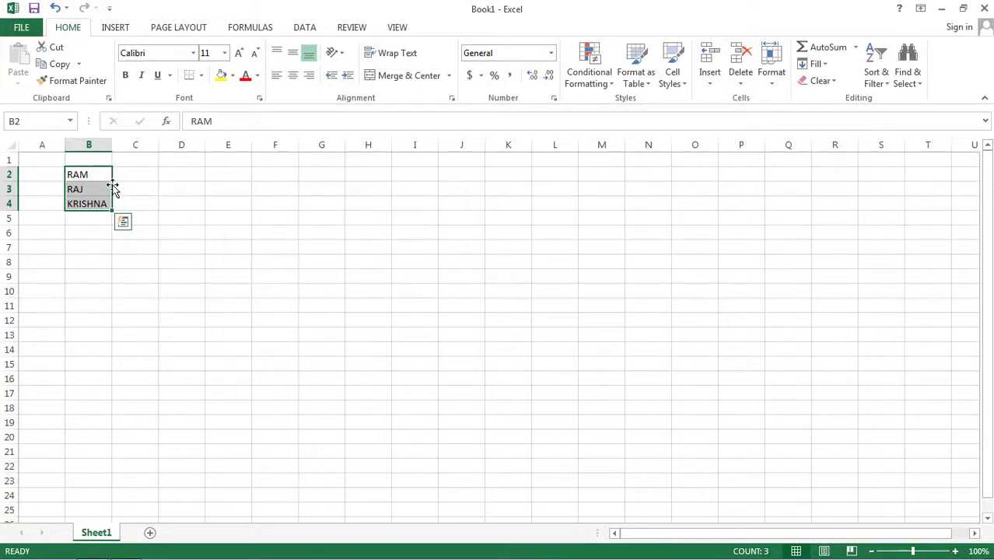
{"action": "left_click_drag", "start_coordinate": [114, 189], "coordinate": [418, 286]}
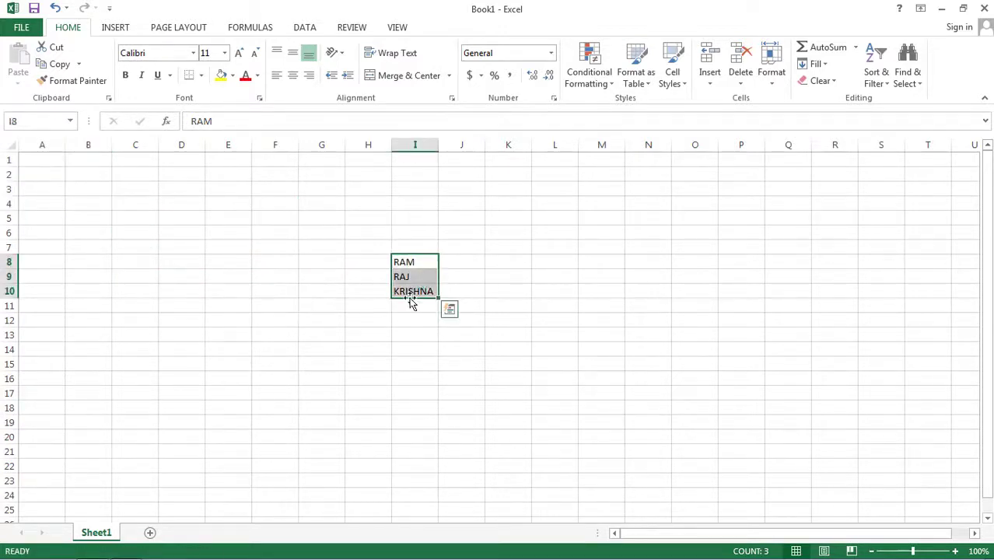
{"action": "left_click_drag", "start_coordinate": [410, 303], "coordinate": [95, 238]}
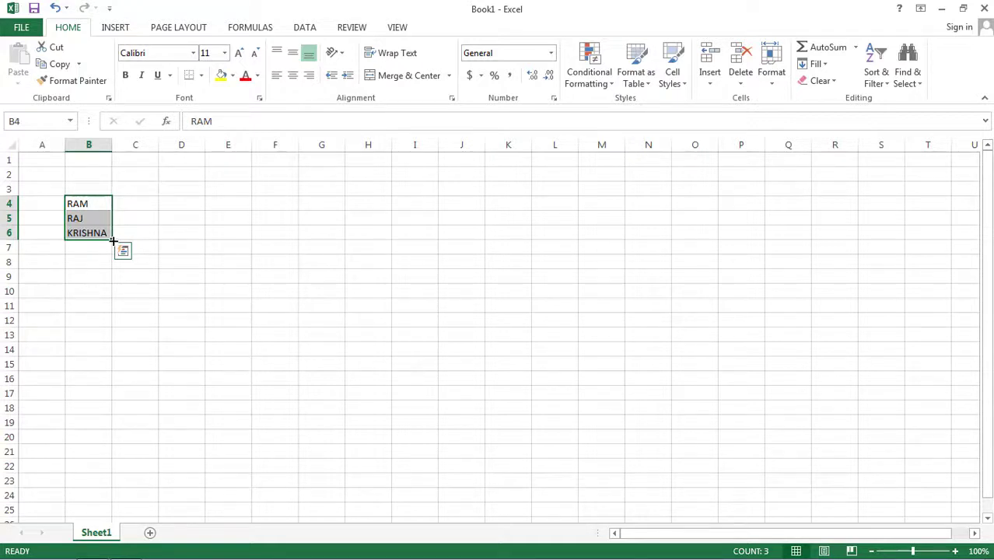
{"action": "left_click_drag", "start_coordinate": [113, 241], "coordinate": [115, 418]}
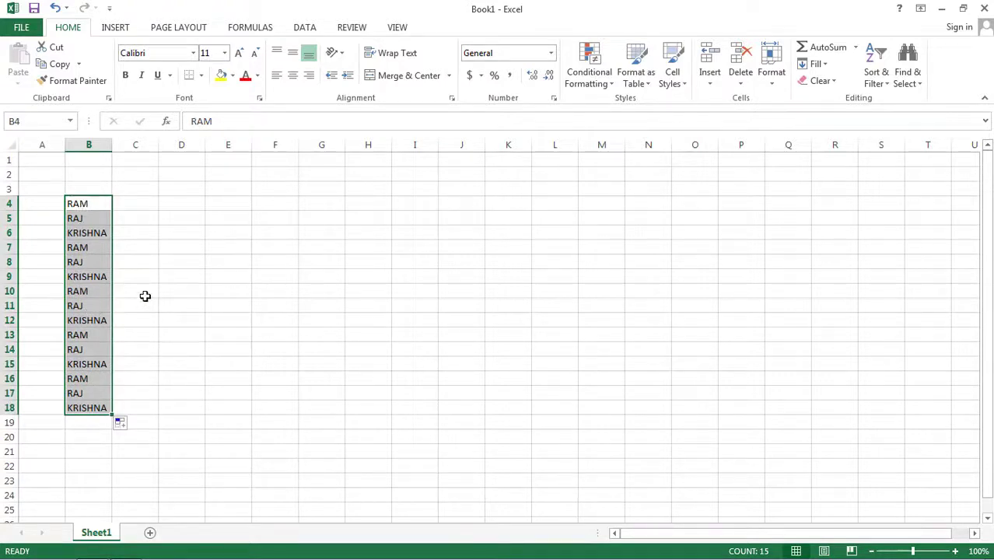
Step: Enter 1 in D4 and 2 in D5, and extend the number series down to D19
{"action": "left_click", "coordinate": [191, 204]}
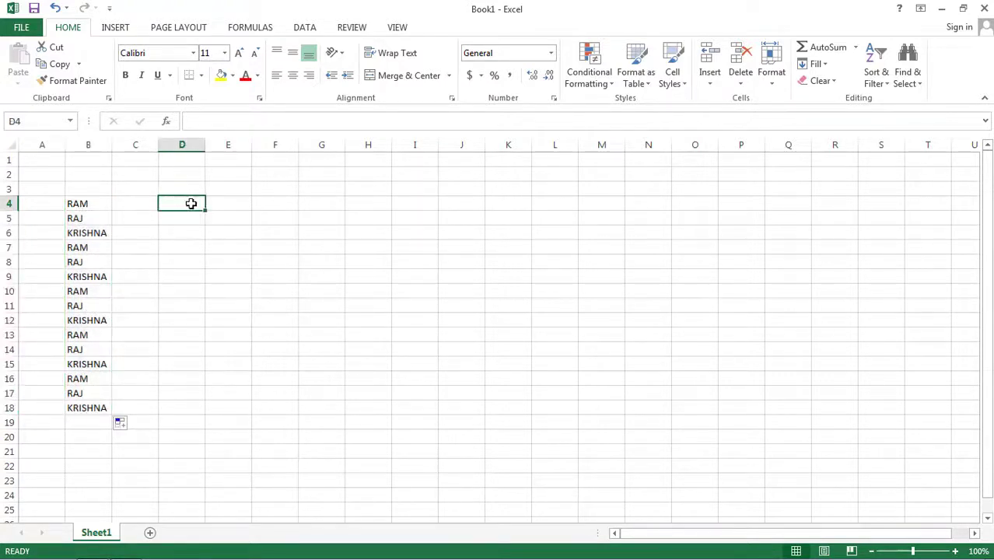
{"action": "type", "text": "1"}
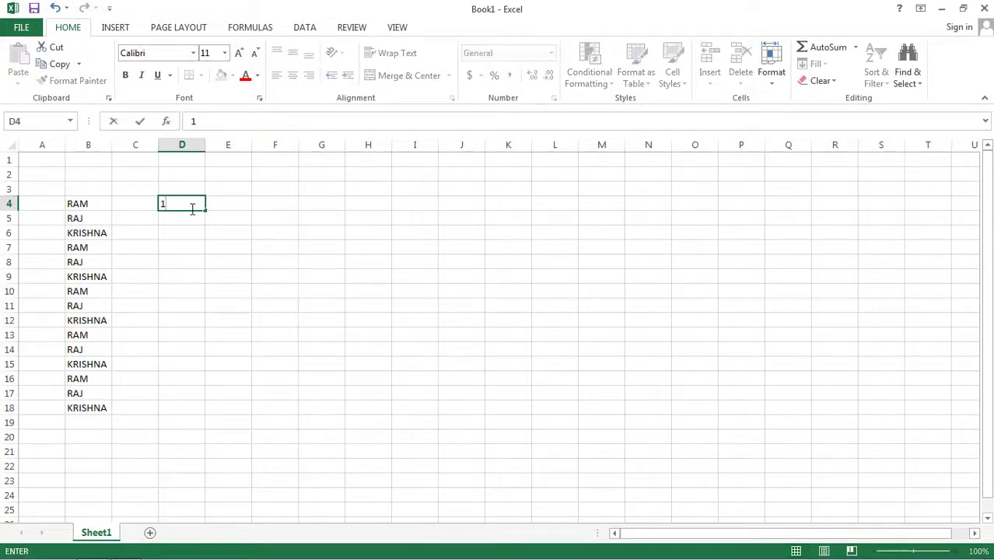
{"action": "key", "text": "Return"}
{"action": "type", "text": "2"}
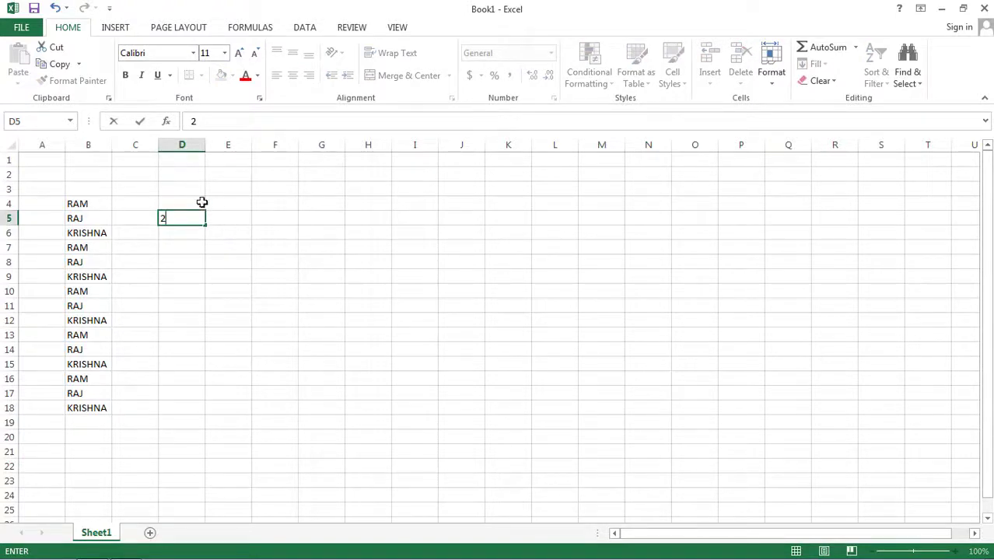
{"action": "left_click", "coordinate": [231, 228]}
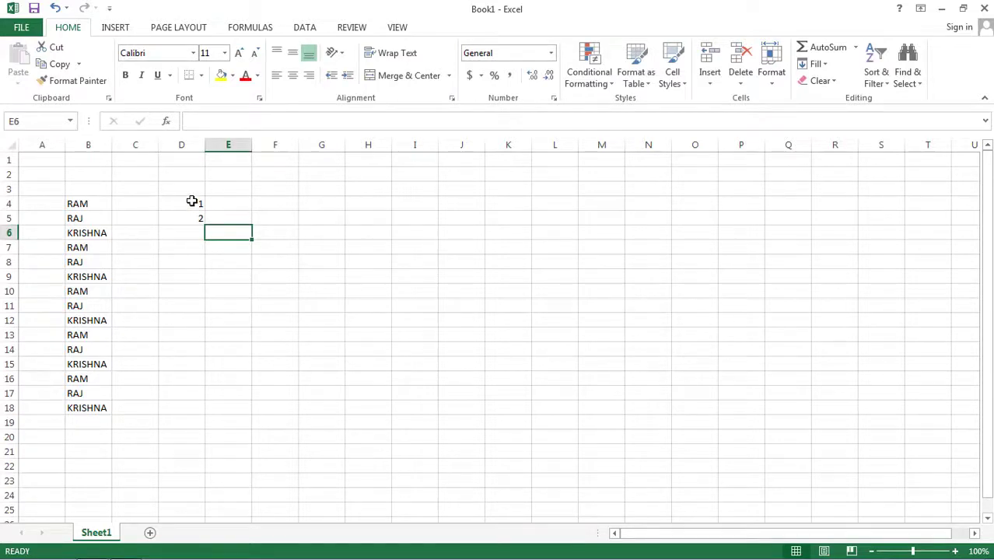
{"action": "left_click", "coordinate": [192, 202]}
{"action": "left_click_drag", "start_coordinate": [191, 209], "coordinate": [192, 218]}
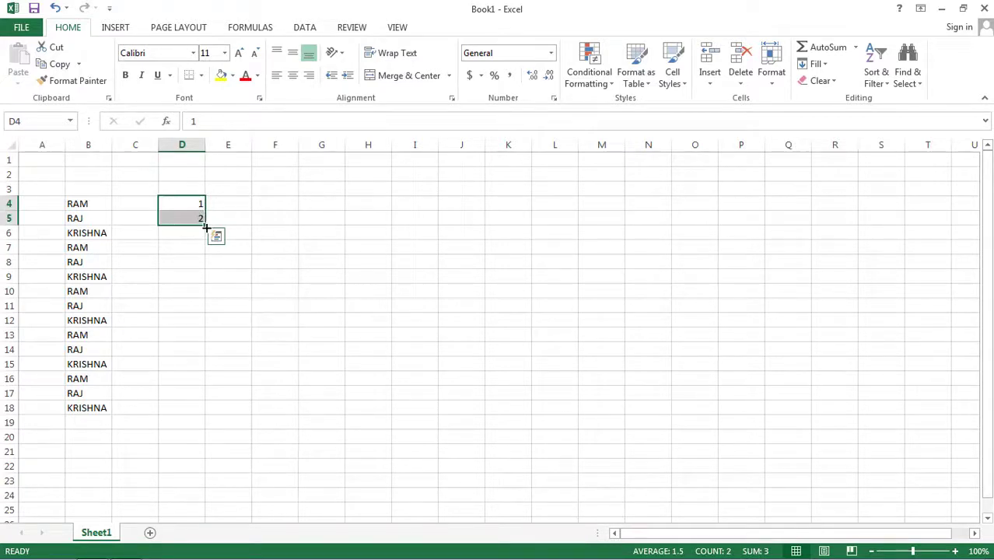
{"action": "left_click_drag", "start_coordinate": [206, 226], "coordinate": [200, 426]}
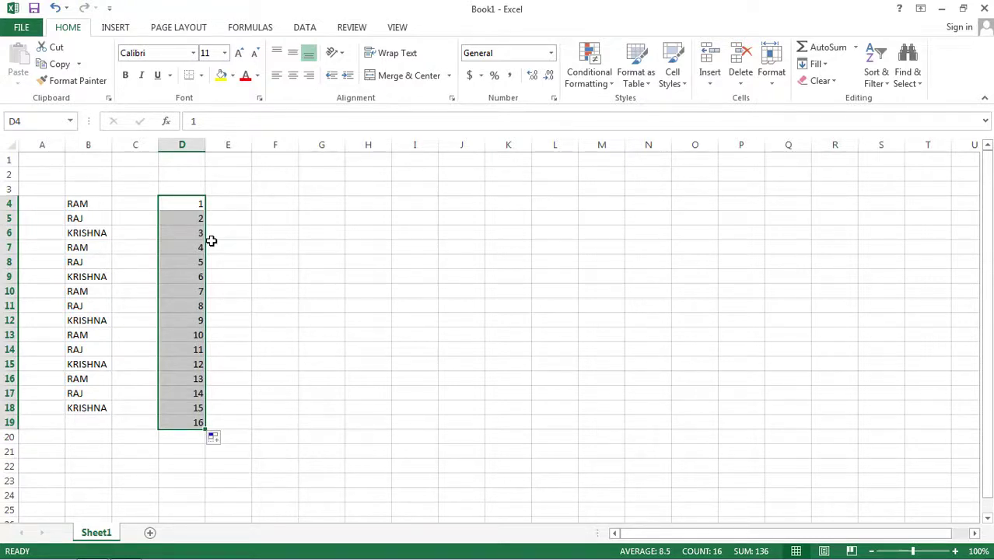
Step: Enter 1 in E4 and fill that single value down to E18
{"action": "left_click", "coordinate": [233, 210]}
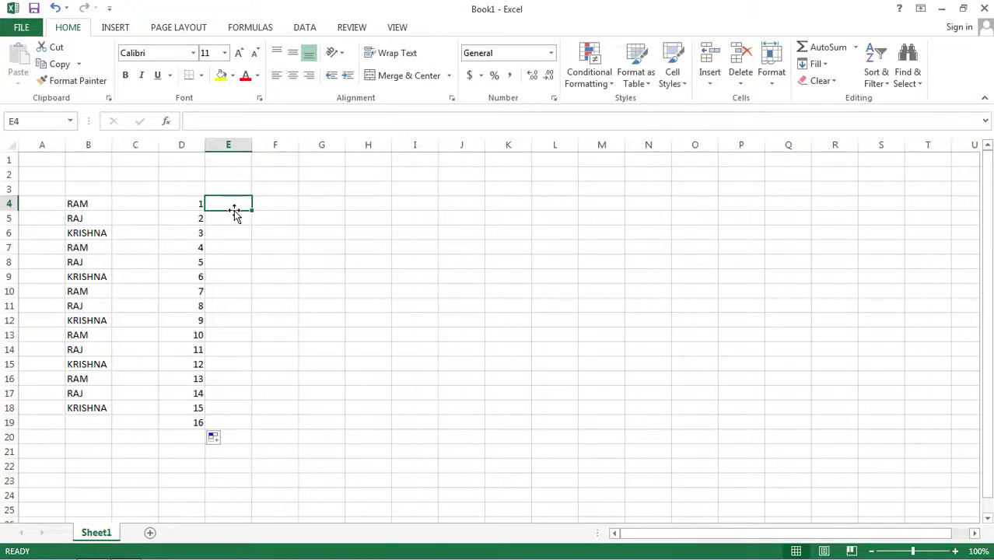
{"action": "type", "text": "1"}
{"action": "left_click", "coordinate": [270, 246]}
{"action": "left_click", "coordinate": [244, 203]}
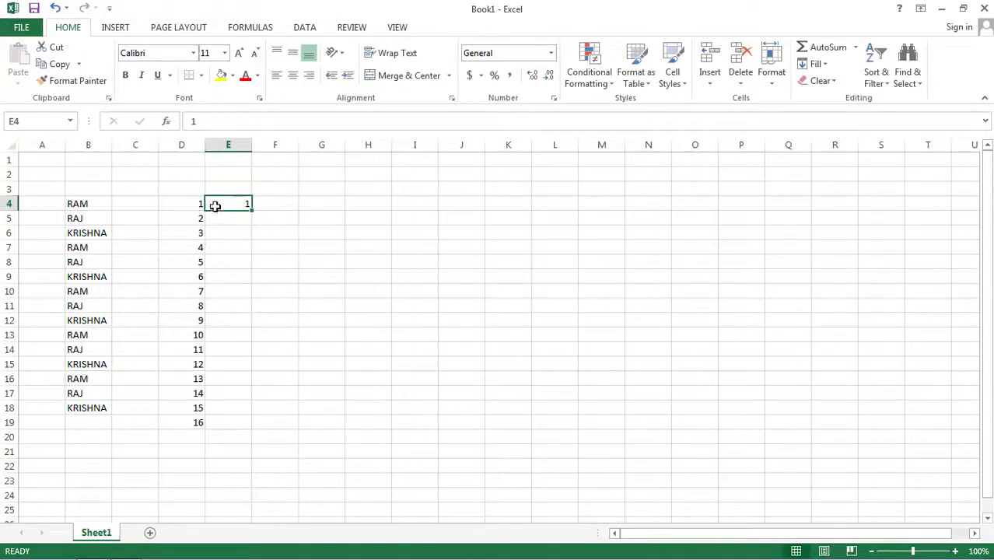
{"action": "left_click_drag", "start_coordinate": [253, 211], "coordinate": [225, 412]}
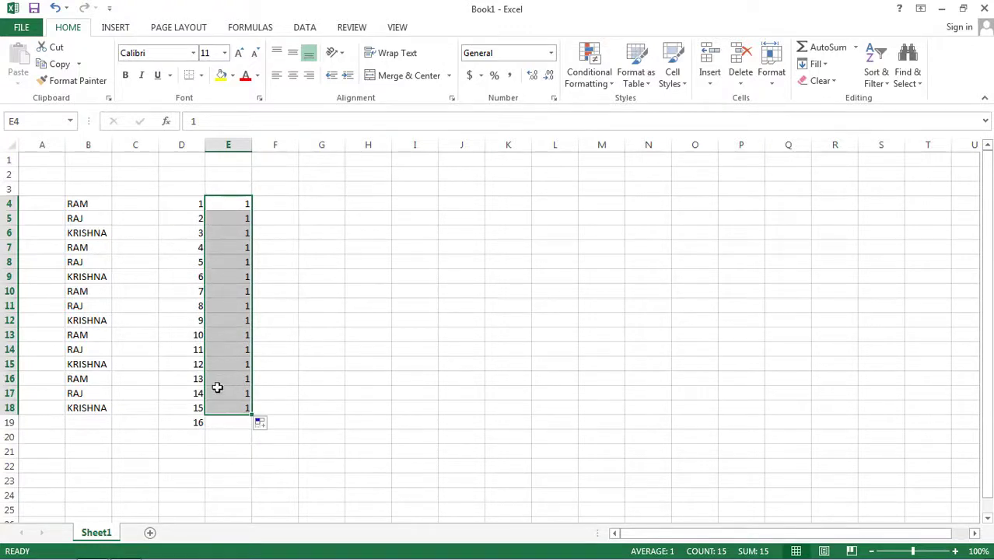
Step: Enter JAN in F4 and fill the month series down to F18
{"action": "left_click", "coordinate": [277, 206]}
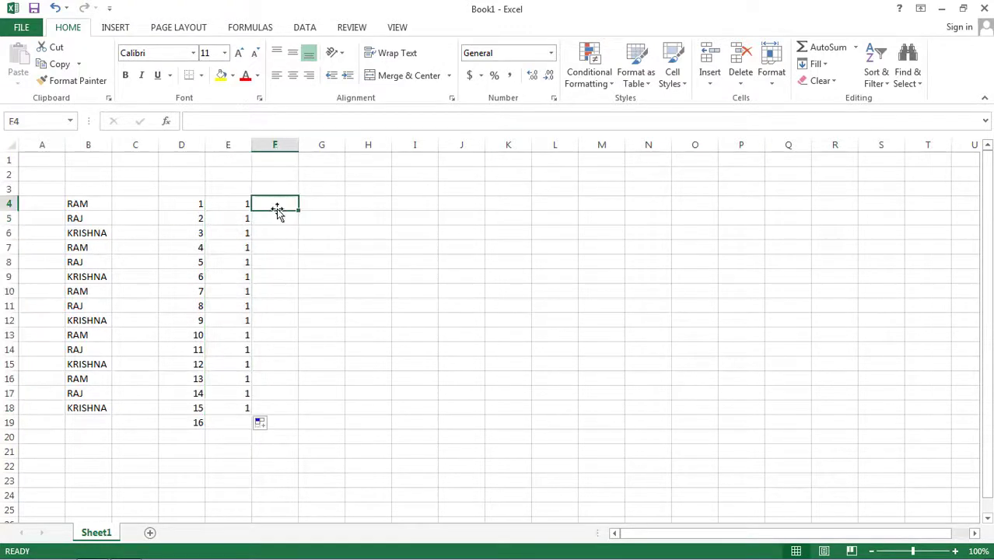
{"action": "type", "text": "JAN"}
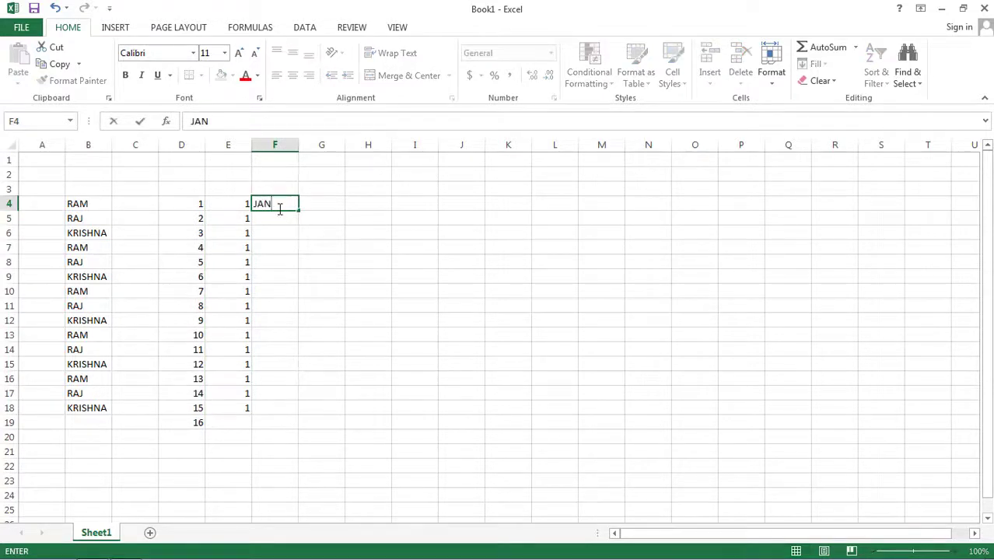
{"action": "key", "text": "Return"}
{"action": "left_click", "coordinate": [289, 204]}
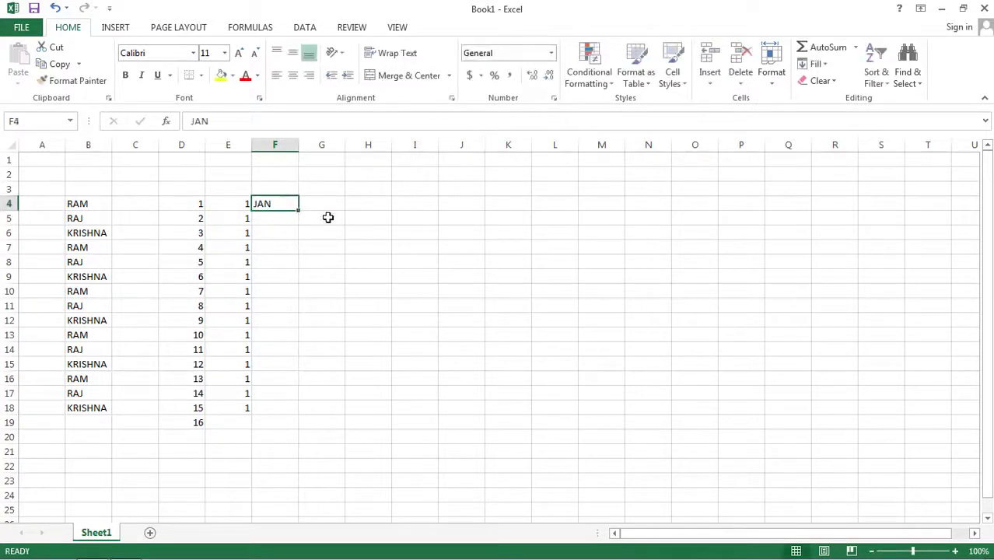
{"action": "left_click_drag", "start_coordinate": [301, 212], "coordinate": [301, 411]}
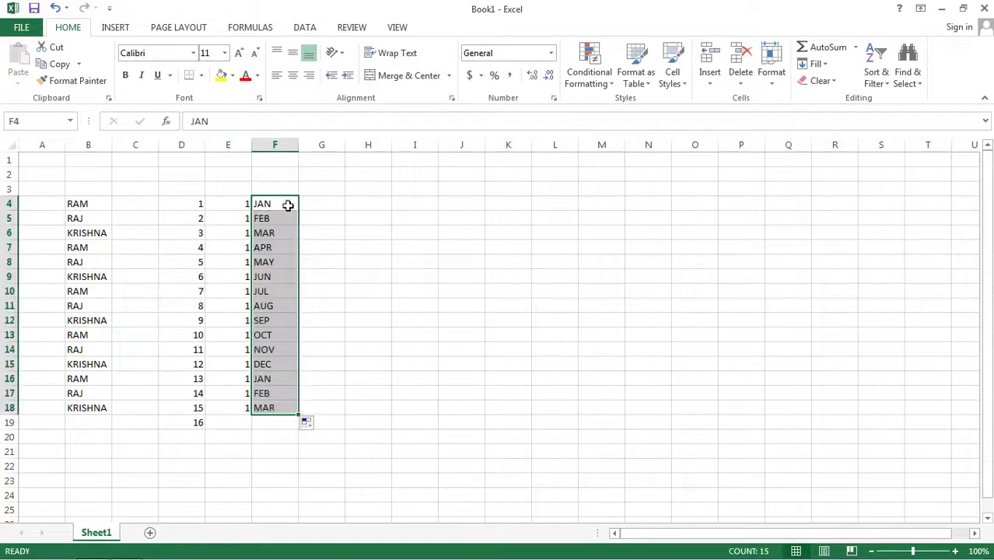
Step: Enter SUNDAY in G4 and fill the weekday series down to G18
{"action": "left_click", "coordinate": [317, 208]}
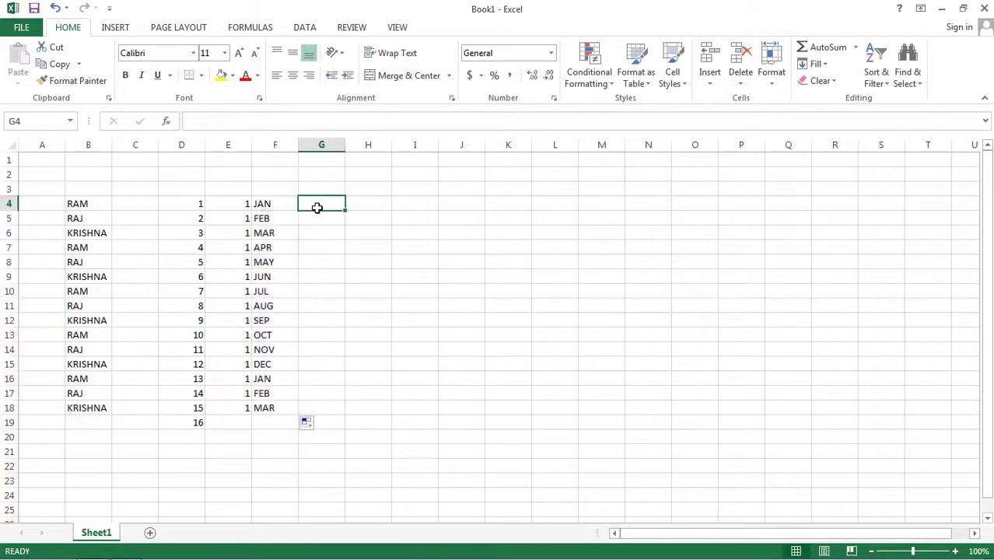
{"action": "type", "text": "S"}
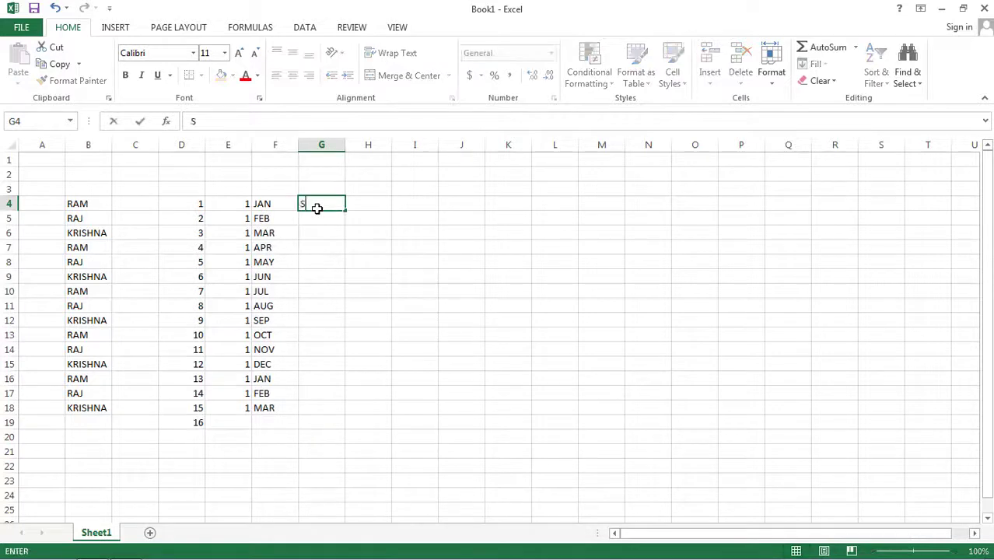
{"action": "type", "text": "UNDAY"}
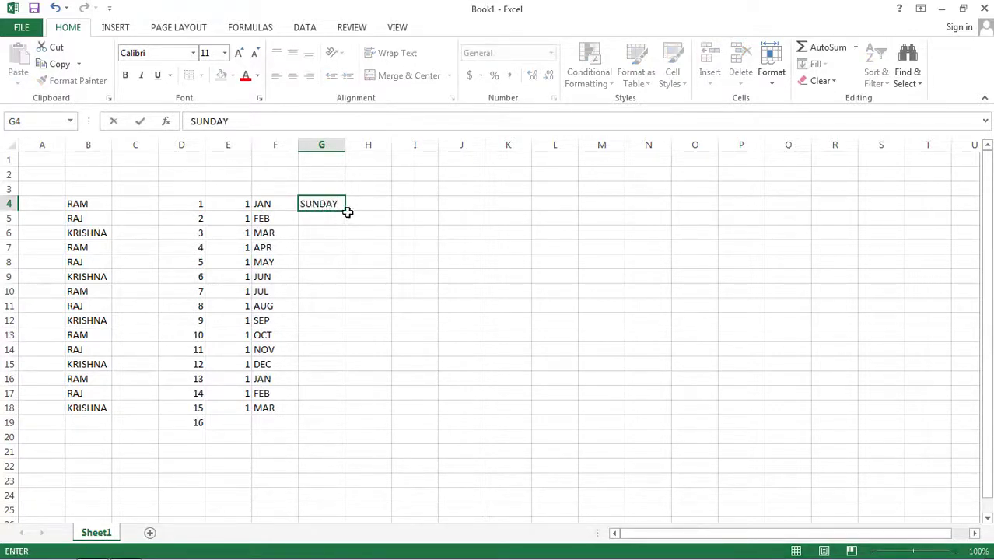
{"action": "left_click_drag", "start_coordinate": [346, 210], "coordinate": [346, 412]}
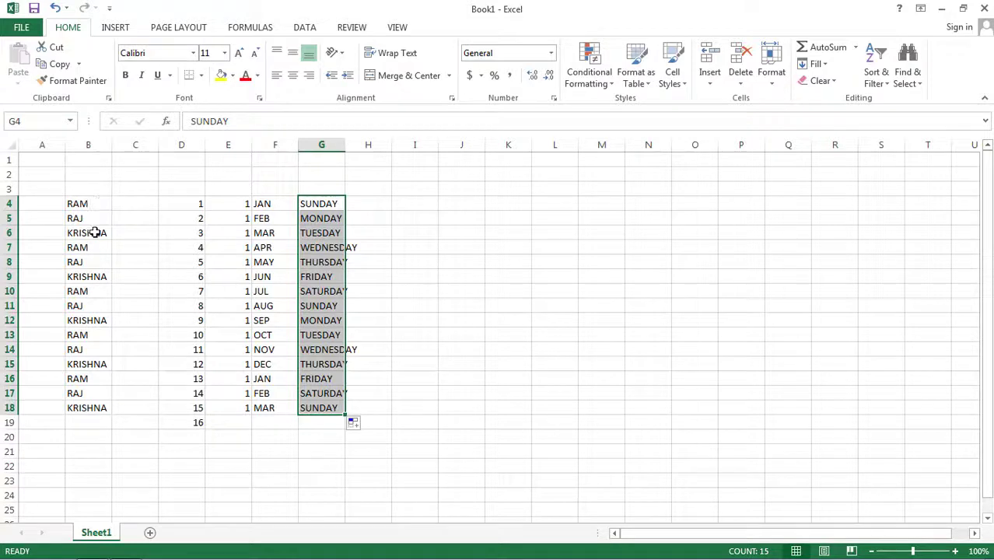
Step: Move the whole data block B4:H19 across the sheet so that it starts in L4
{"action": "left_click_drag", "start_coordinate": [88, 206], "coordinate": [482, 403]}
{"action": "left_click_drag", "start_coordinate": [70, 201], "coordinate": [724, 424]}
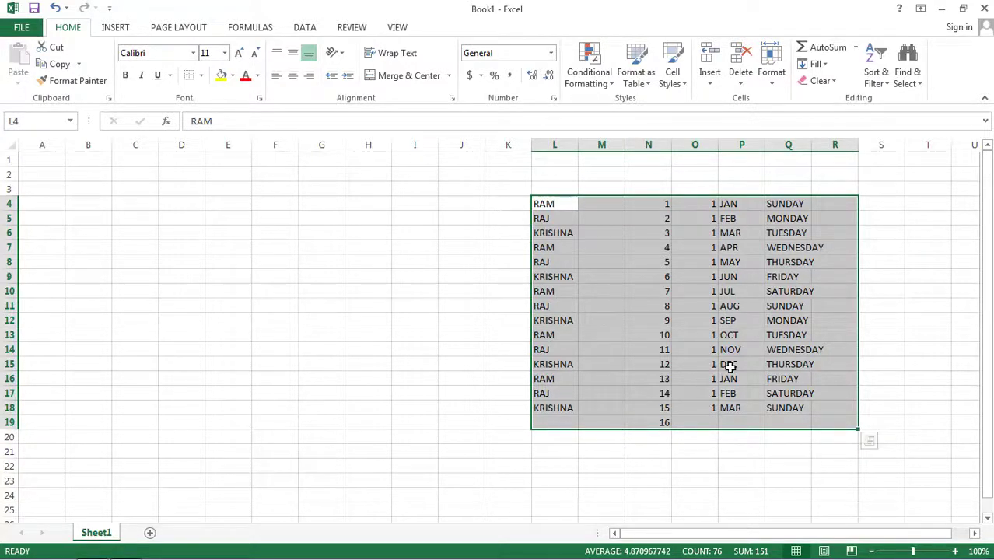
{"action": "double_click", "coordinate": [315, 231]}
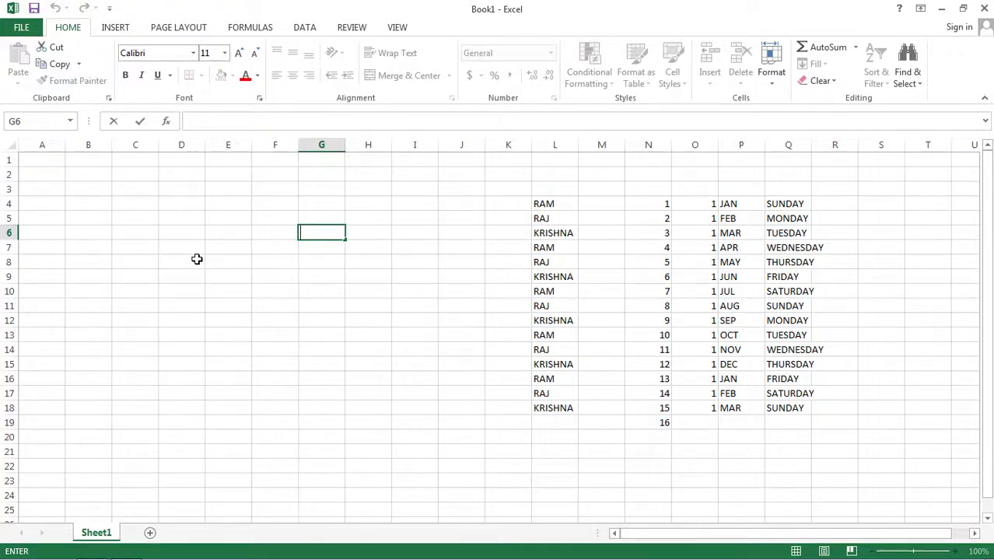
Step: Enter a short sample name in E6 and insert JGJGJG after its first letter by editing within the cell
{"action": "double_click", "coordinate": [234, 232]}
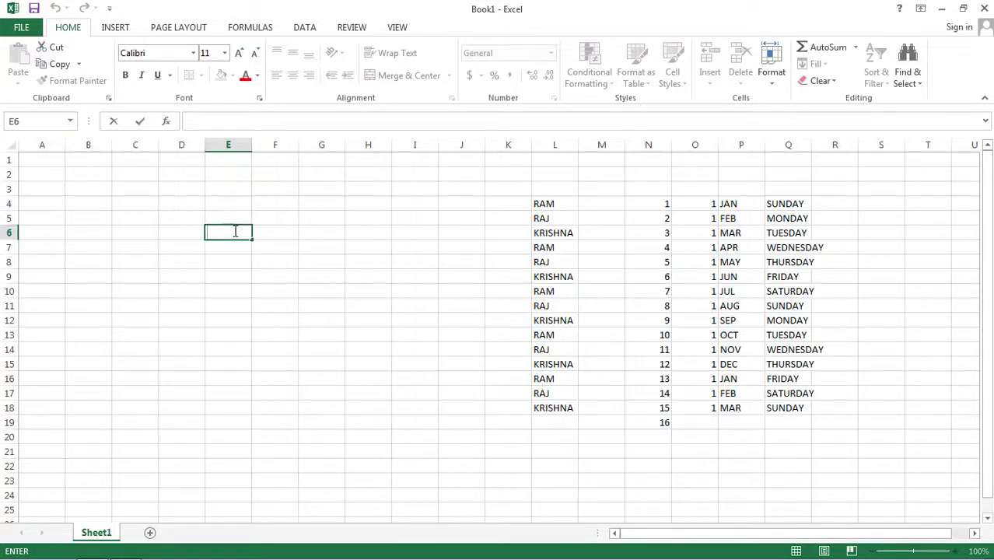
{"action": "type", "text": "RAM"}
{"action": "key", "text": "F2"}
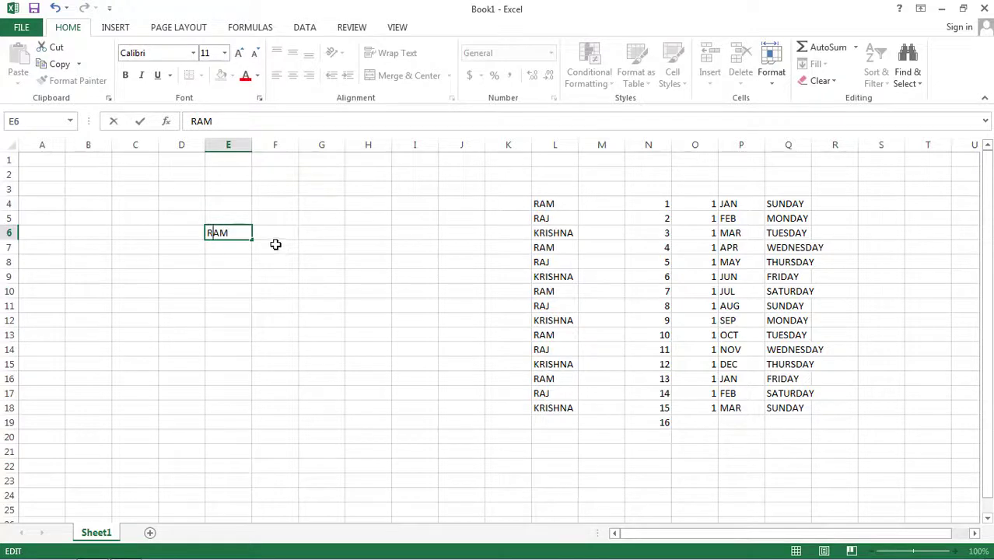
{"action": "key", "text": "Left"}
{"action": "key", "text": "Left"}
{"action": "type", "text": "JGJGJG"}
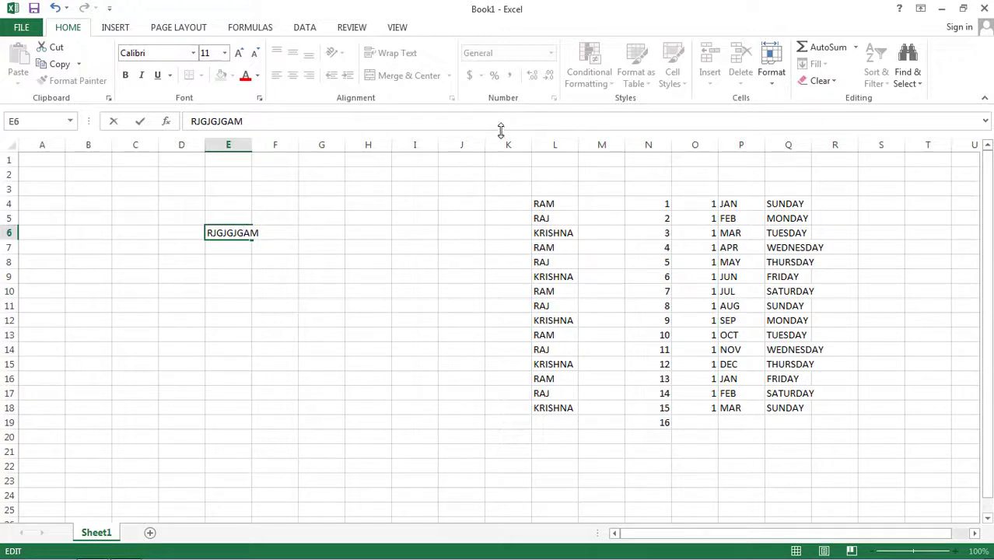
Step: Restore the maximized workbook window to its smaller size
{"action": "mouse_move", "coordinate": [500, 148]}
{"action": "left_mouse_down"}
{"action": "mouse_move", "coordinate": [494, 193]}
{"action": "mouse_move", "coordinate": [508, 126]}
{"action": "mouse_move", "coordinate": [508, 191]}
{"action": "mouse_move", "coordinate": [505, 142]}
{"action": "left_mouse_up"}
{"action": "left_click", "coordinate": [963, 8]}
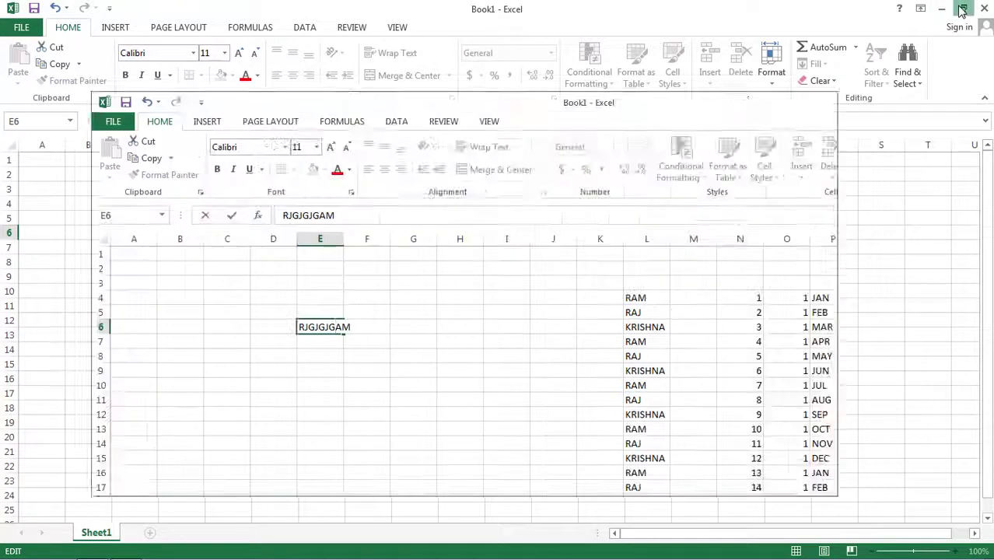
Step: Resize the workbook window in width and height by its corner, side and upper edges, and maximize it again
{"action": "left_click_drag", "start_coordinate": [836, 493], "coordinate": [861, 480]}
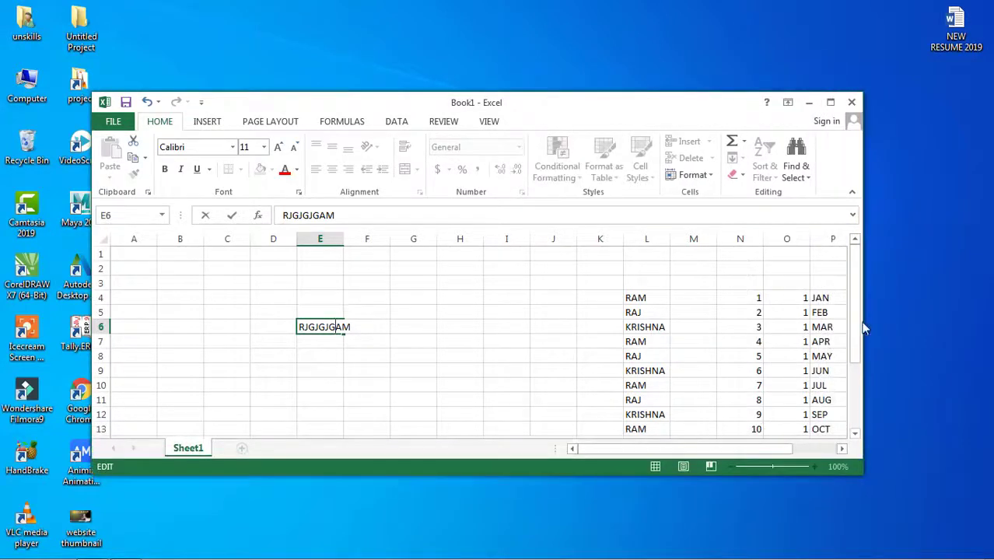
{"action": "left_click_drag", "start_coordinate": [864, 311], "coordinate": [931, 319]}
{"action": "left_click_drag", "start_coordinate": [890, 318], "coordinate": [813, 317]}
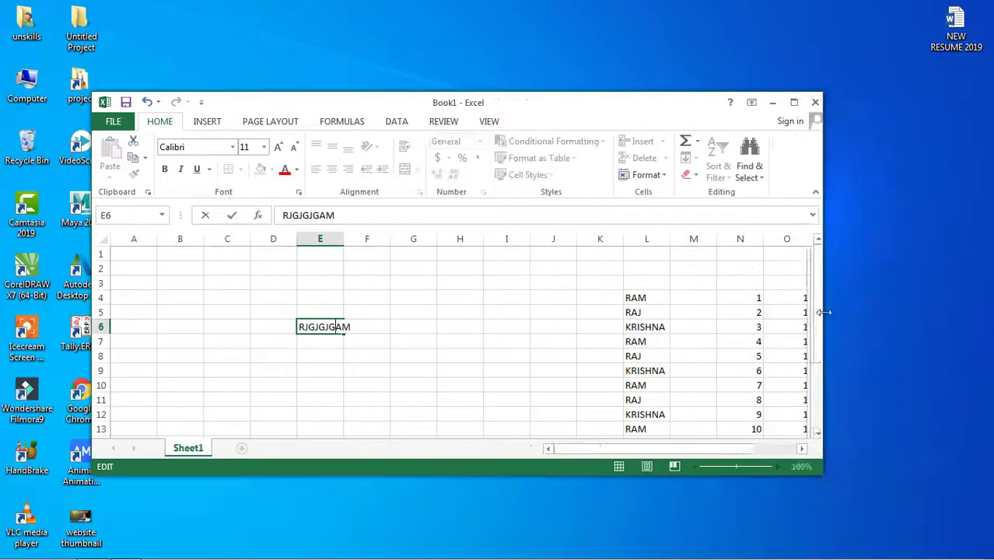
{"action": "left_click_drag", "start_coordinate": [536, 92], "coordinate": [542, 68]}
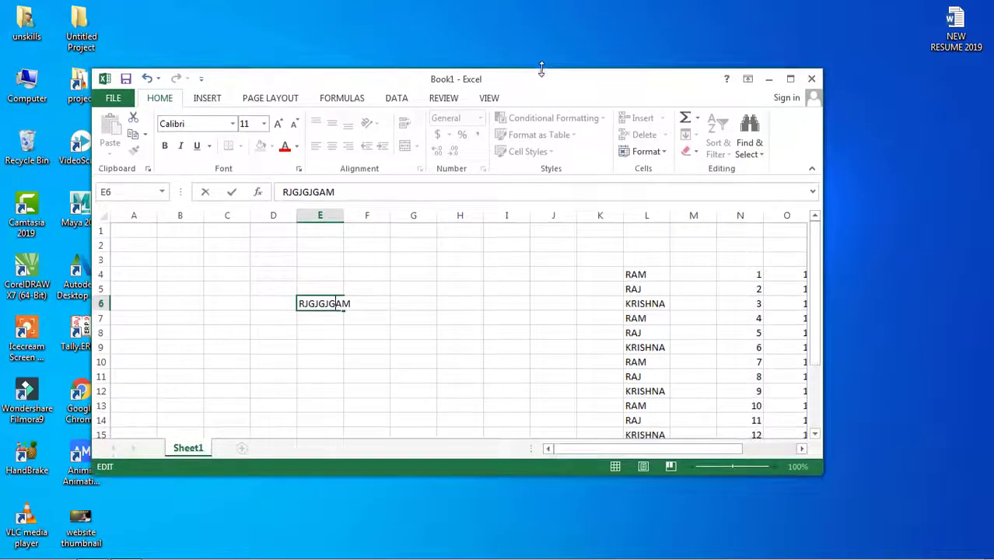
{"action": "left_click", "coordinate": [790, 78]}
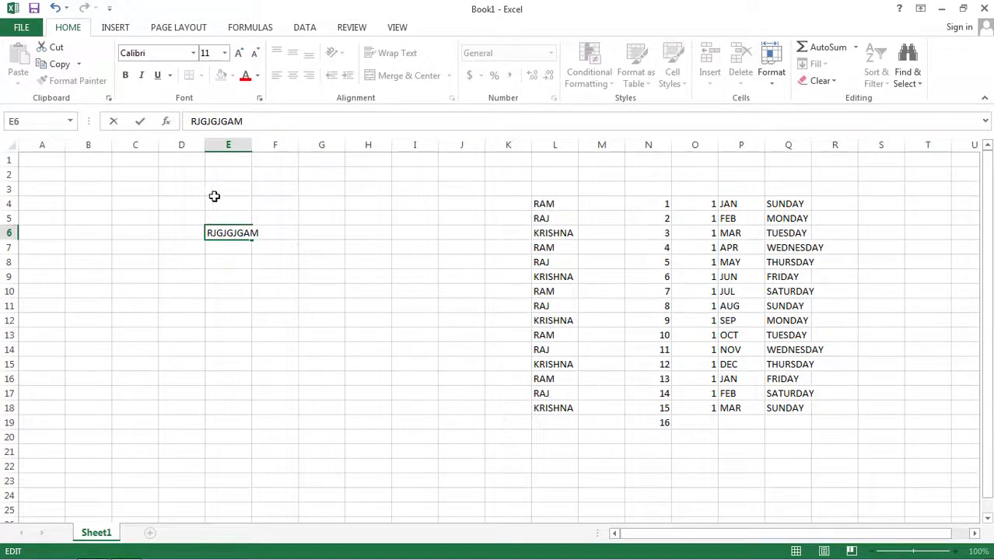
Step: Widen column E to about twice its width so that the text in E6 fits inside the cell
{"action": "left_click", "coordinate": [212, 146]}
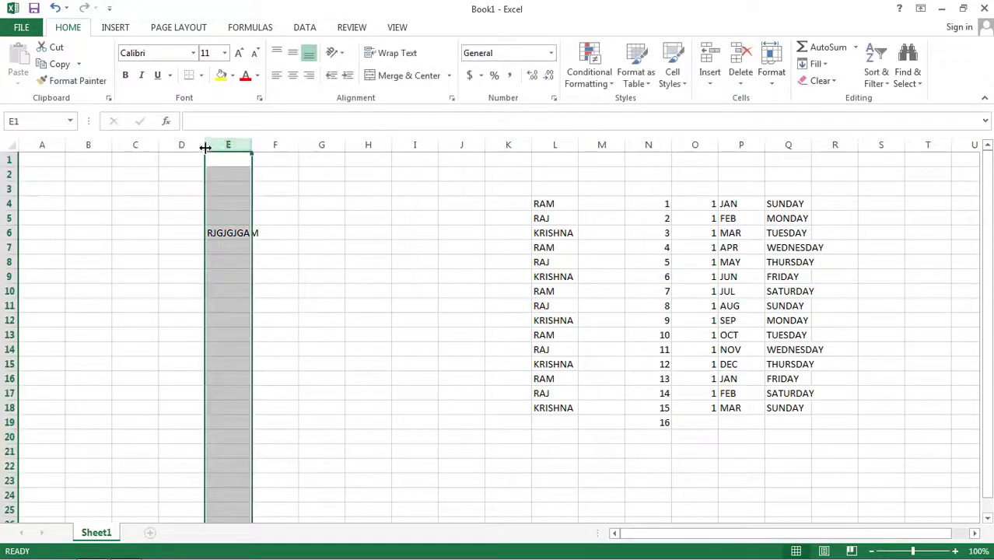
{"action": "left_click", "coordinate": [197, 162]}
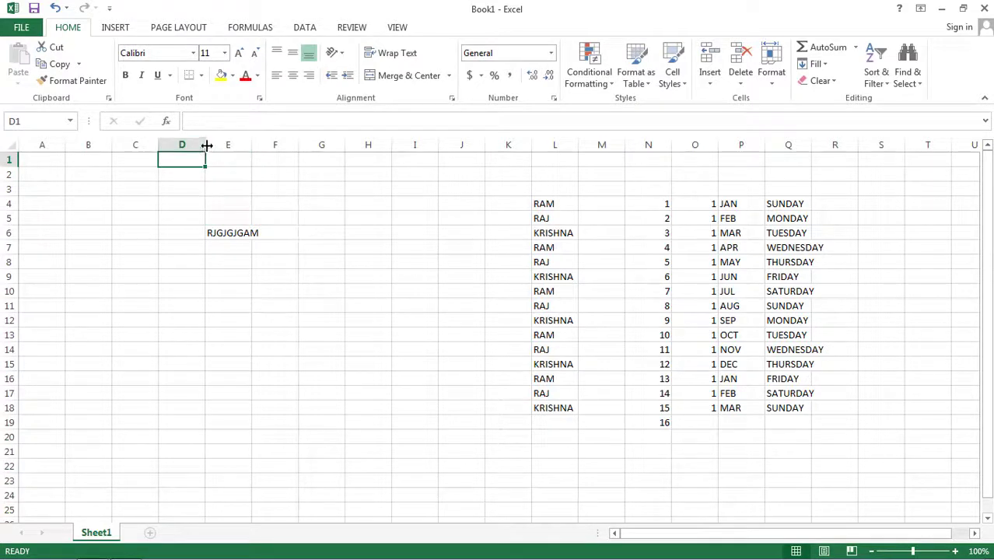
{"action": "left_click", "coordinate": [244, 233]}
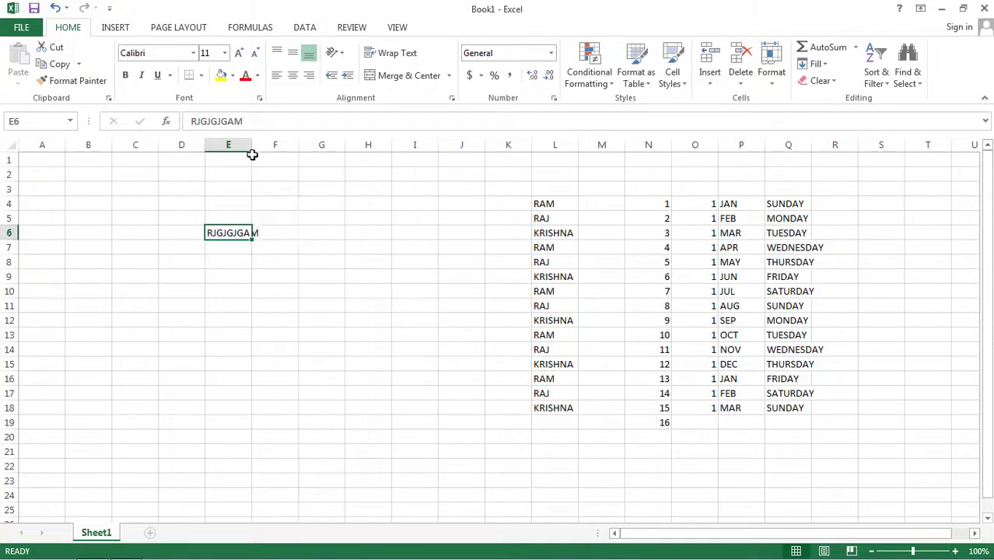
{"action": "left_click_drag", "start_coordinate": [252, 144], "coordinate": [303, 146]}
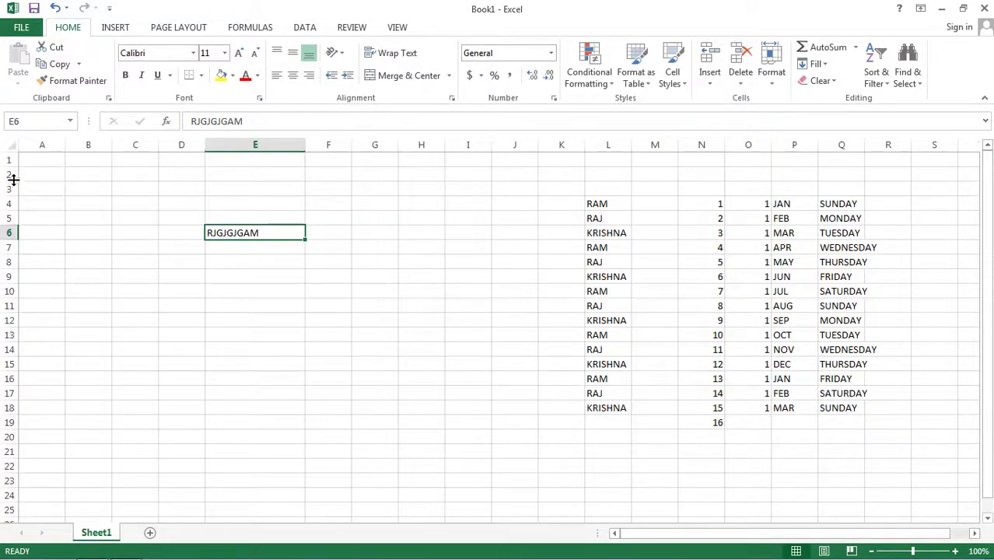
Step: Make row 2 more than twice as tall, and select the entire row 2 and the entire column E in turn
{"action": "left_click_drag", "start_coordinate": [13, 180], "coordinate": [12, 199]}
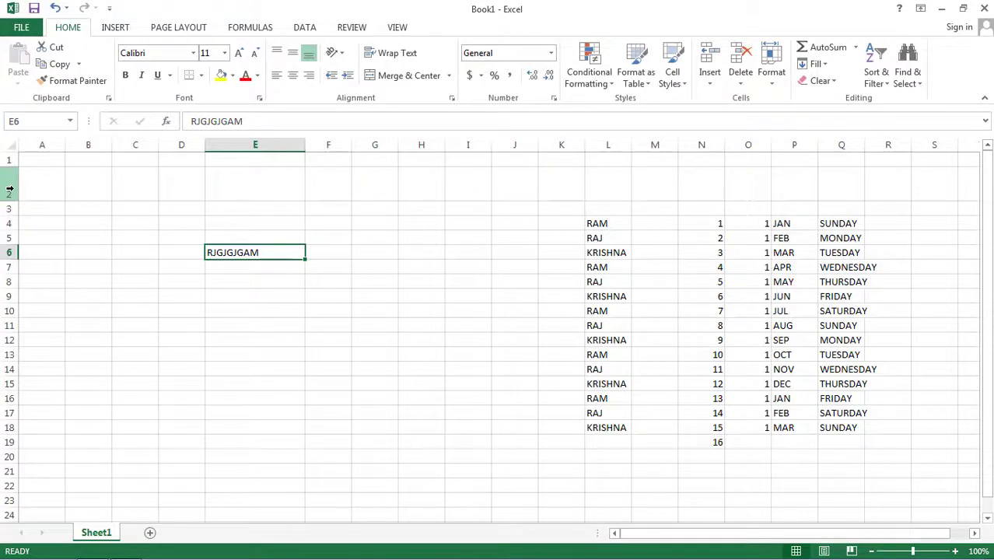
{"action": "left_click", "coordinate": [9, 189]}
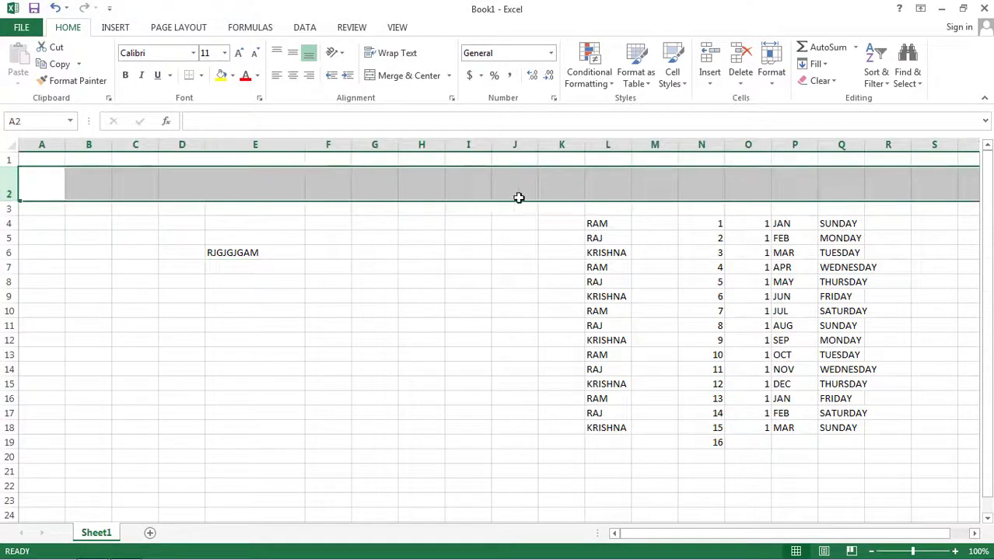
{"action": "left_click", "coordinate": [257, 145]}
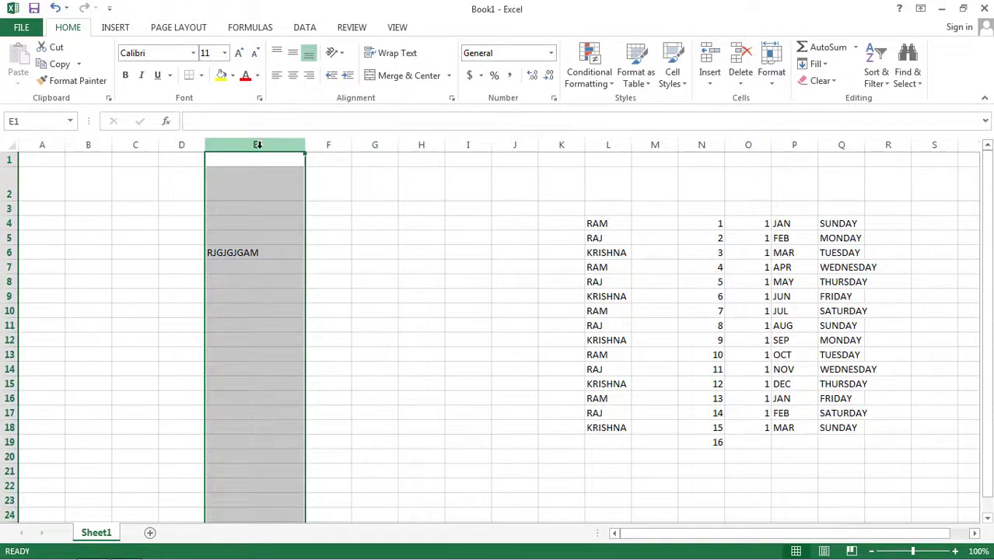
{"action": "left_click", "coordinate": [255, 485]}
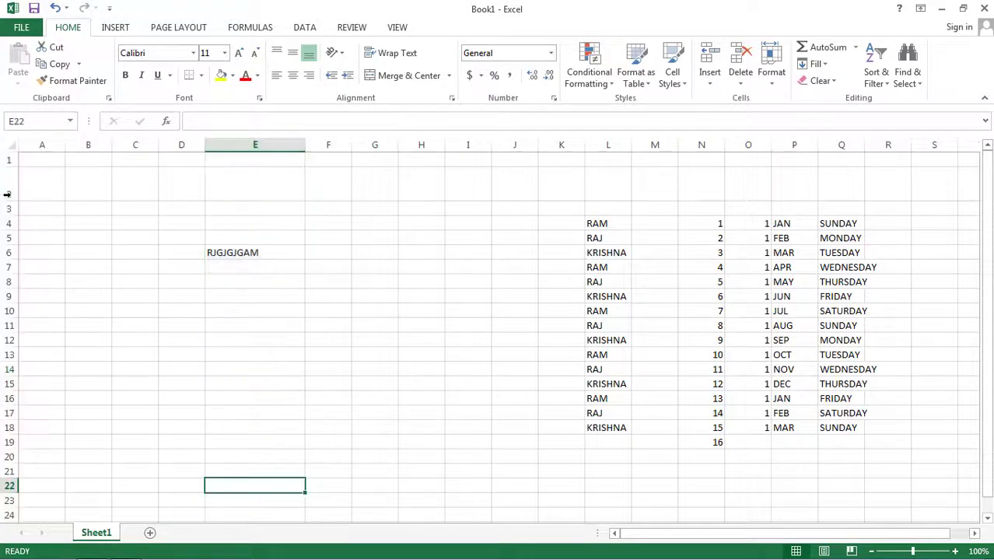
Step: Bring up the list of all programs installed in Windows
{"action": "mouse_move", "coordinate": [11, 553]}
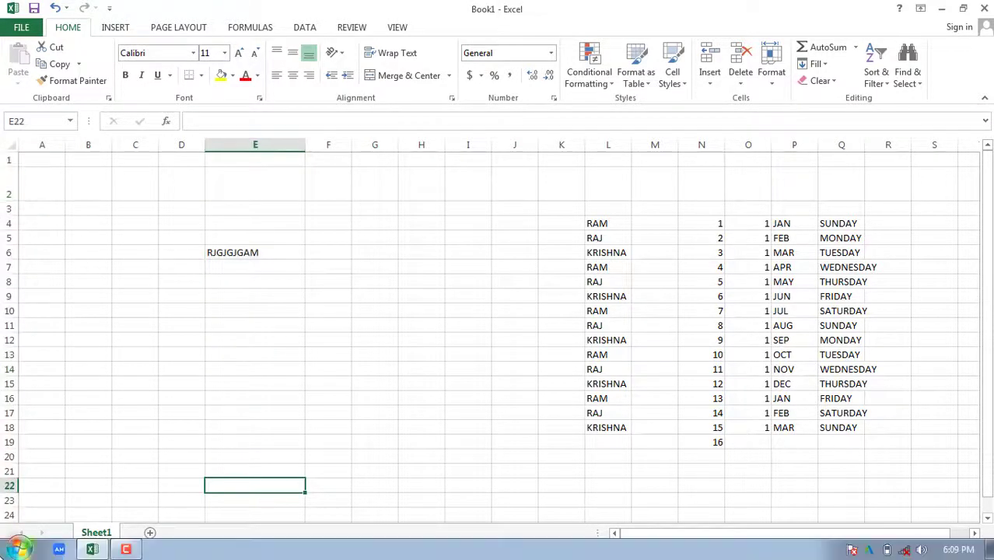
{"action": "left_click", "coordinate": [11, 553]}
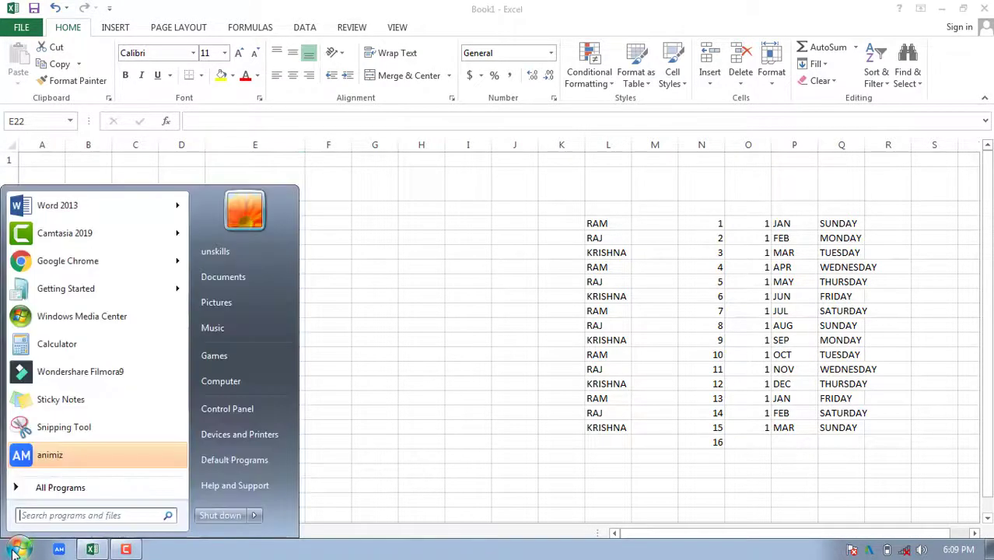
{"action": "left_click", "coordinate": [71, 489]}
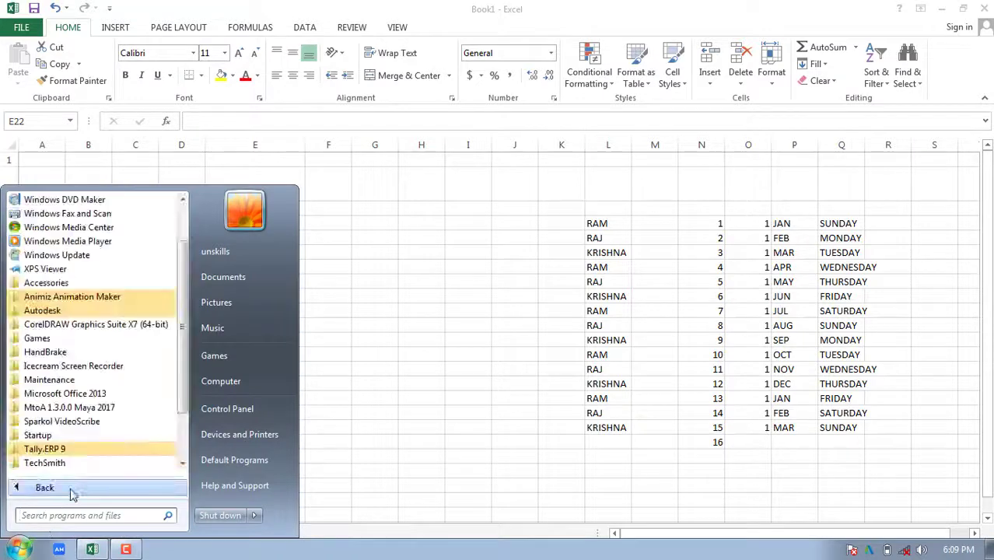